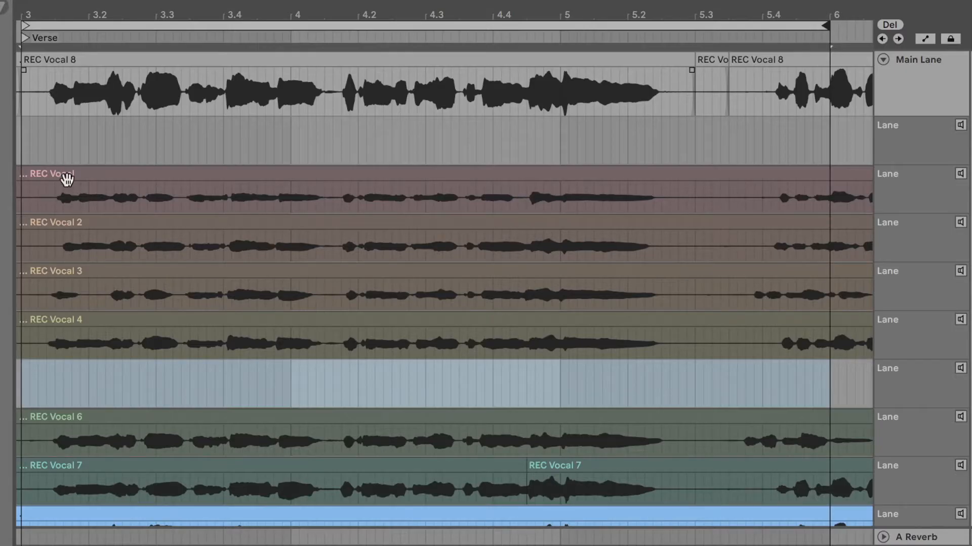
Comp REC Vocal's phrase from about 3.1 to 3.3 and REC Vocal 2's phrase just after it, up to about bar 4, into the main lane.
click(65, 195)
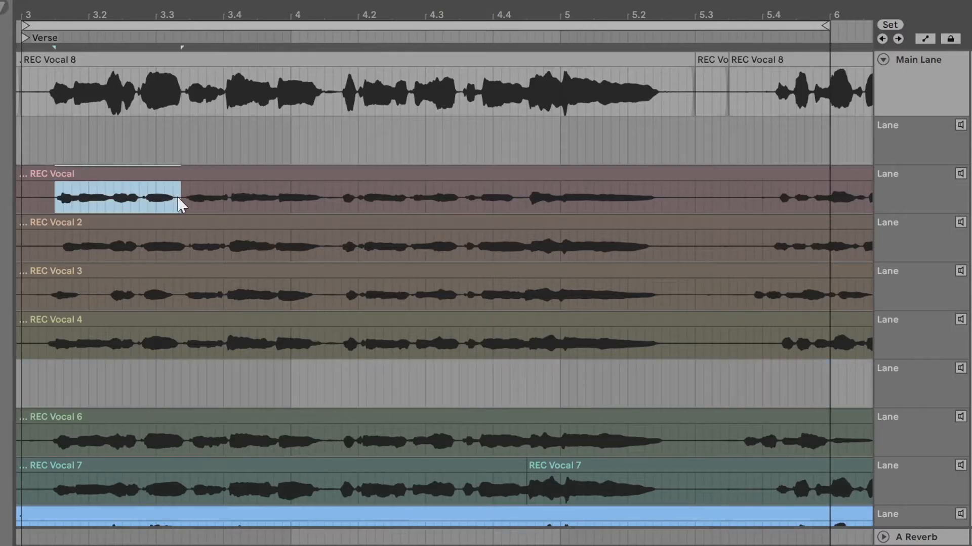
key(Return)
drag(188, 251, 319, 248)
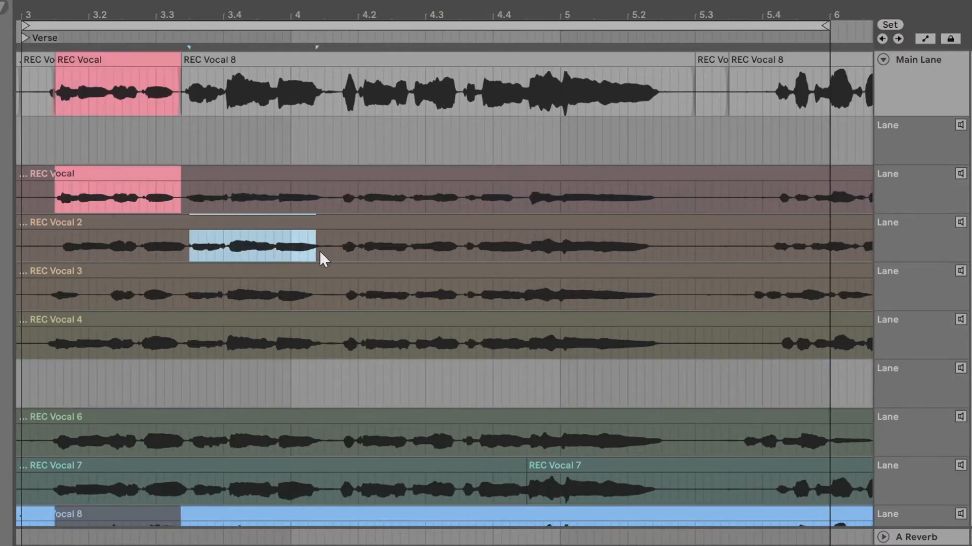
key(Return)
Comp the REC Vocal 3 phrase from about 4.2 to 4.3 and a REC Vocal 6 section just before bar 4 into the main lane.
drag(334, 298, 460, 298)
key(Return)
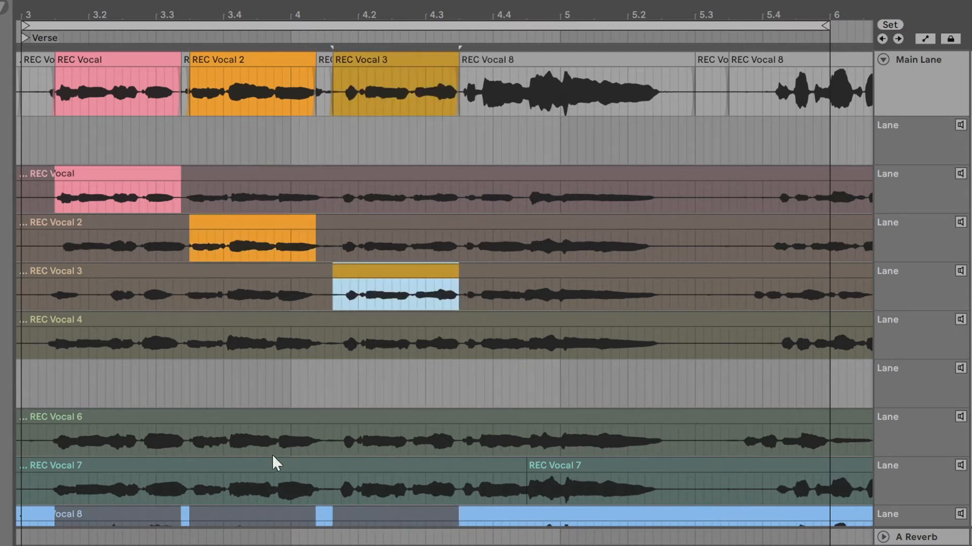
click(282, 445)
key(Return)
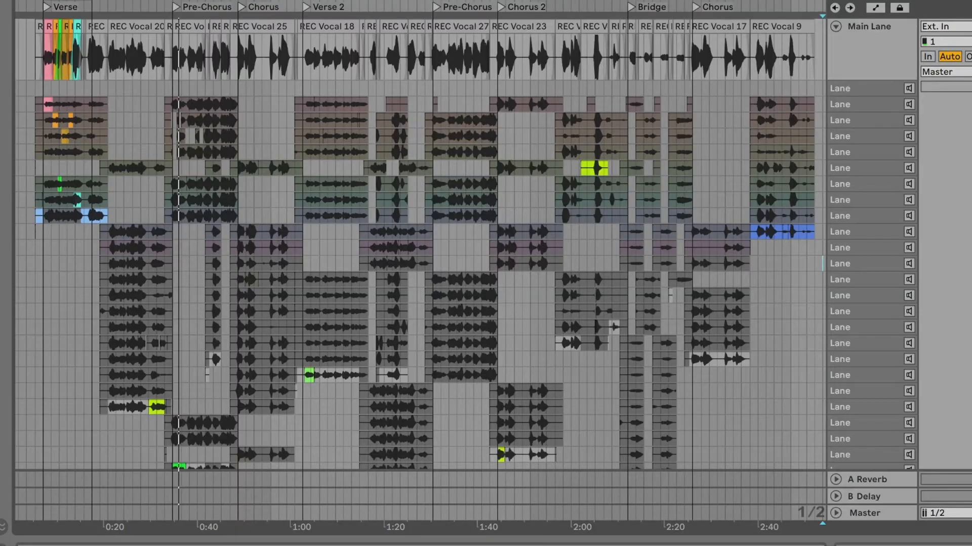
Look through the stacked vocal take lanes of all song sections, down to the bridge takes and back up.
scroll(420, 243, down, 5)
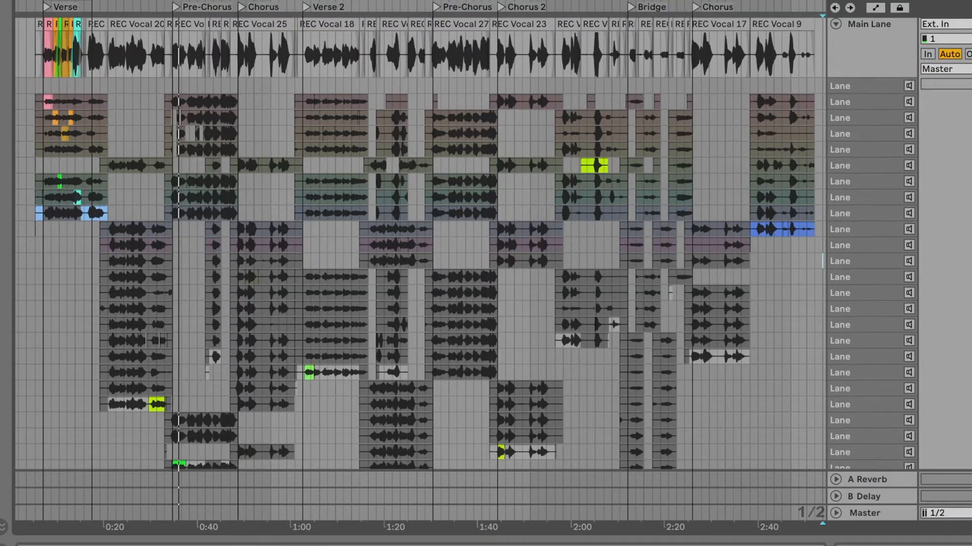
scroll(420, 243, down, 6)
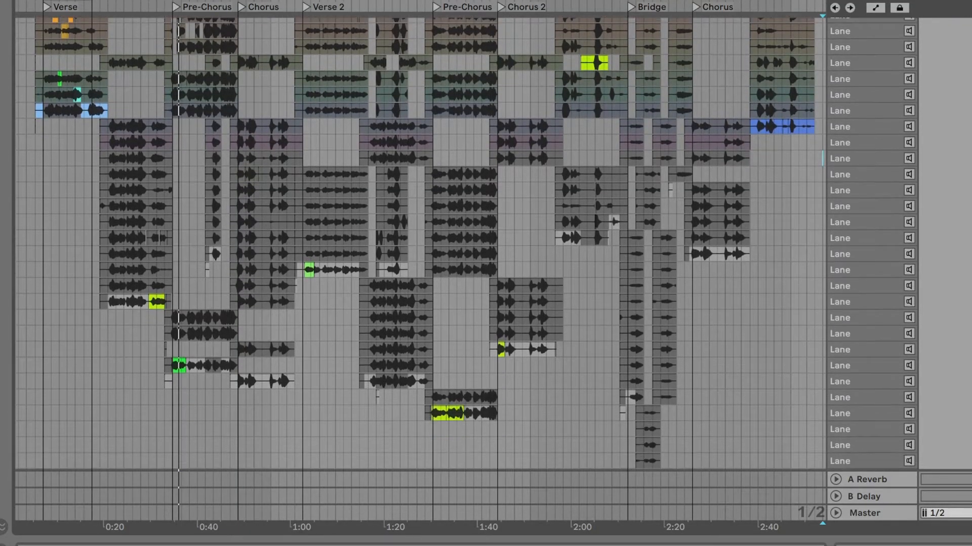
scroll(420, 243, down, 7)
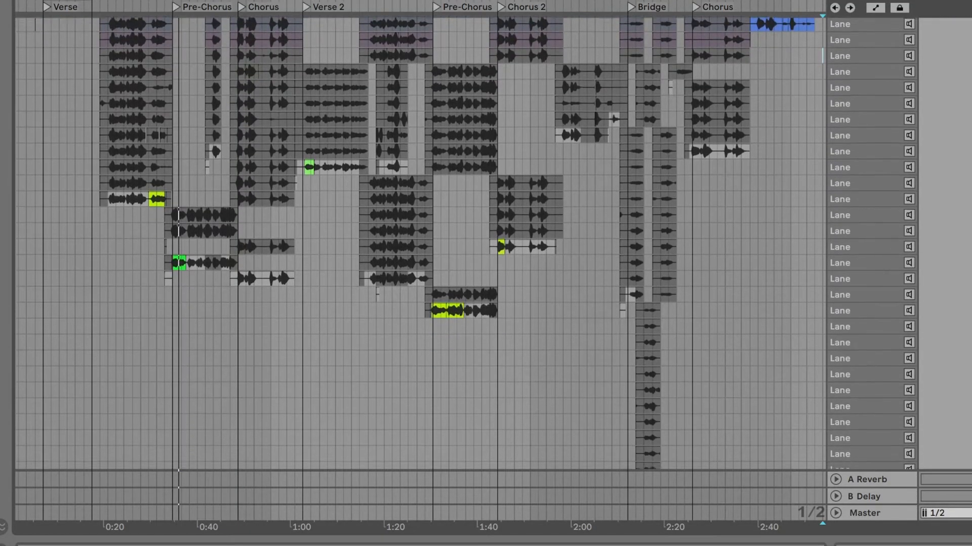
scroll(420, 243, down, 4)
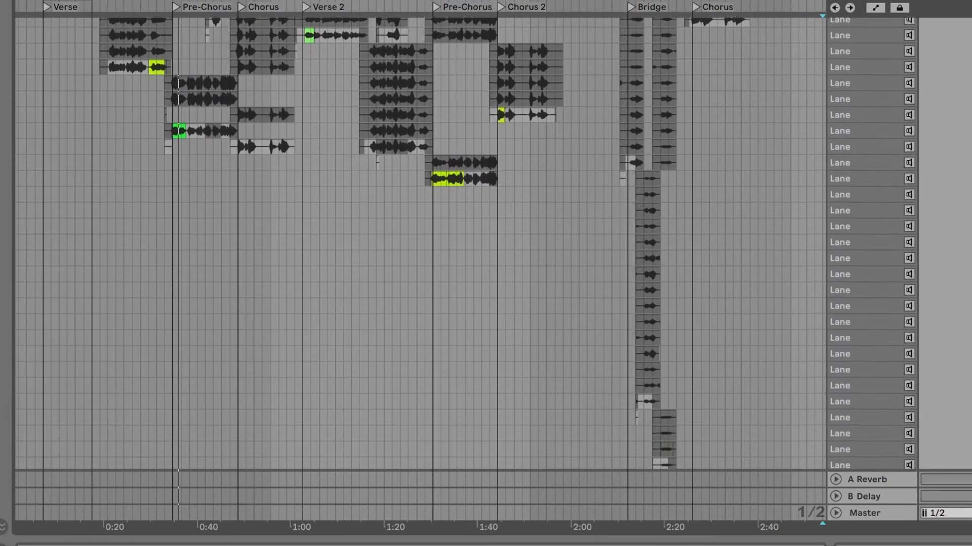
scroll(420, 243, up, 18)
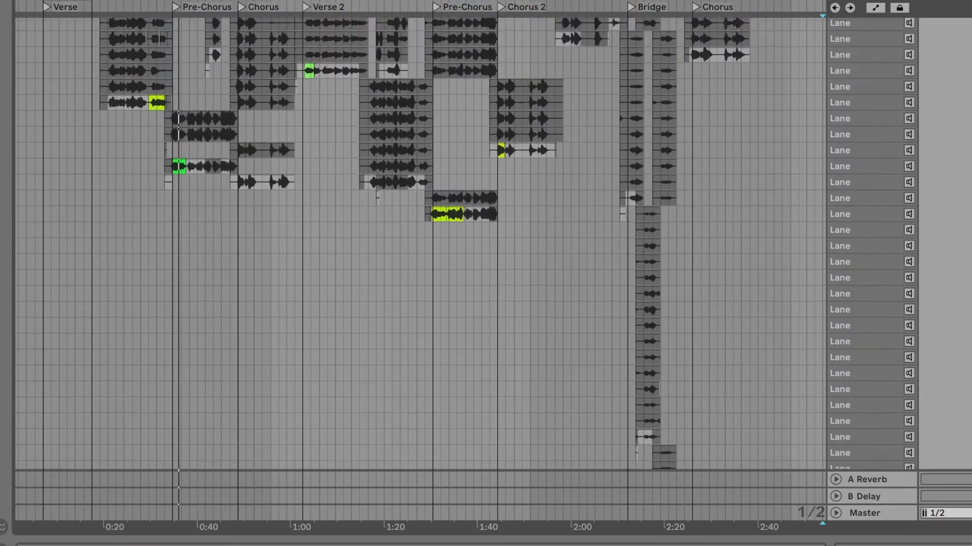
scroll(420, 243, up, 4)
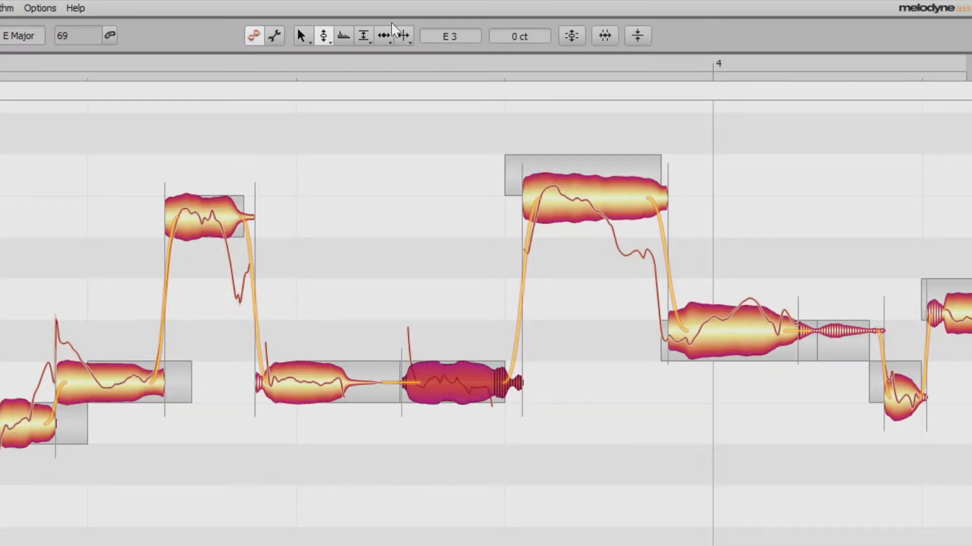
In Melodyne, snap the highest note before bar 4 to its pitch, split off its falling tail and select the tail for pitch editing.
double_click(584, 203)
click(403, 36)
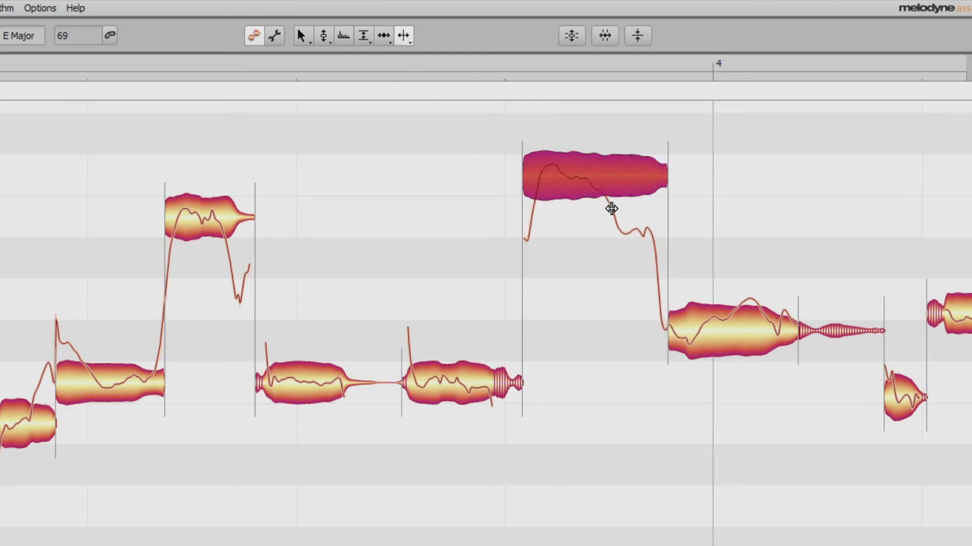
click(612, 181)
key(F2)
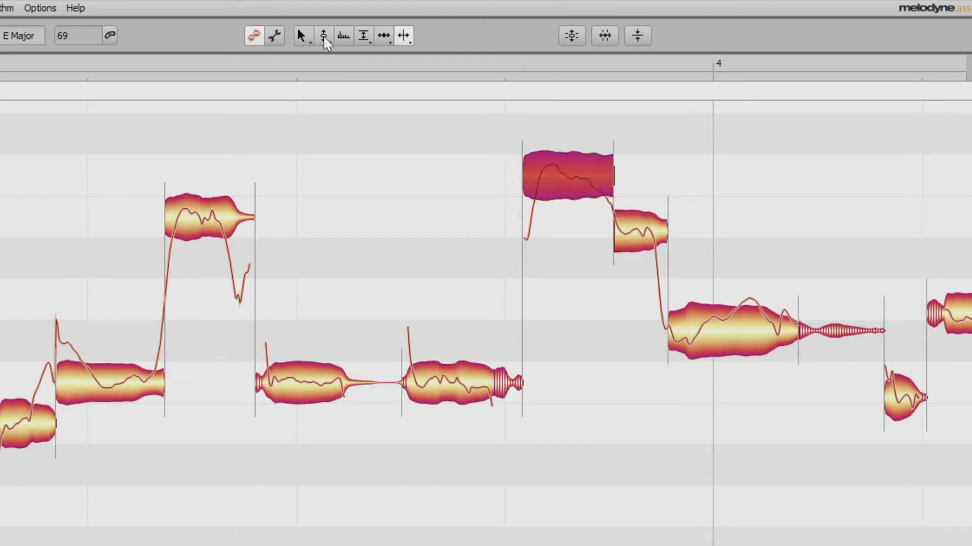
click(636, 217)
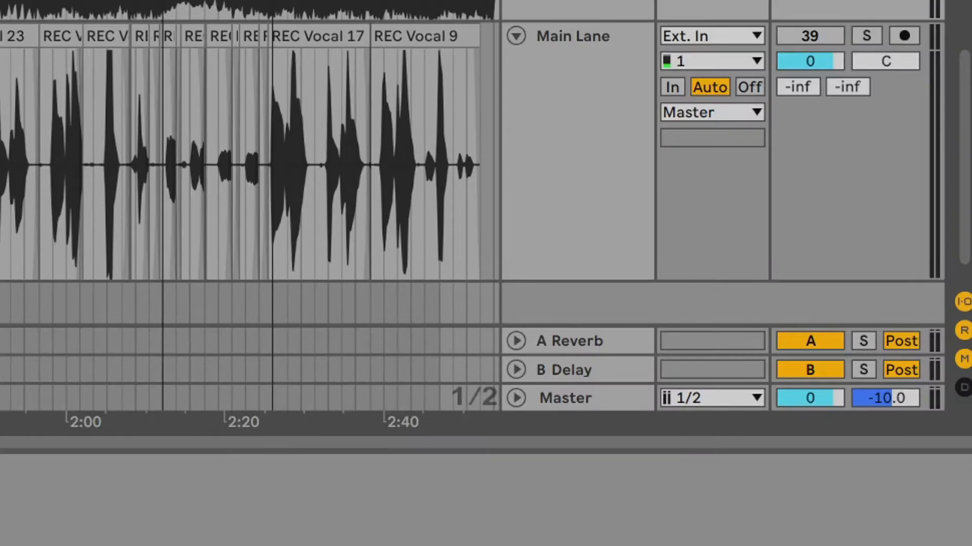
Toggle Show Take Lanes for the Main Lane vocal track.
right_click(564, 53)
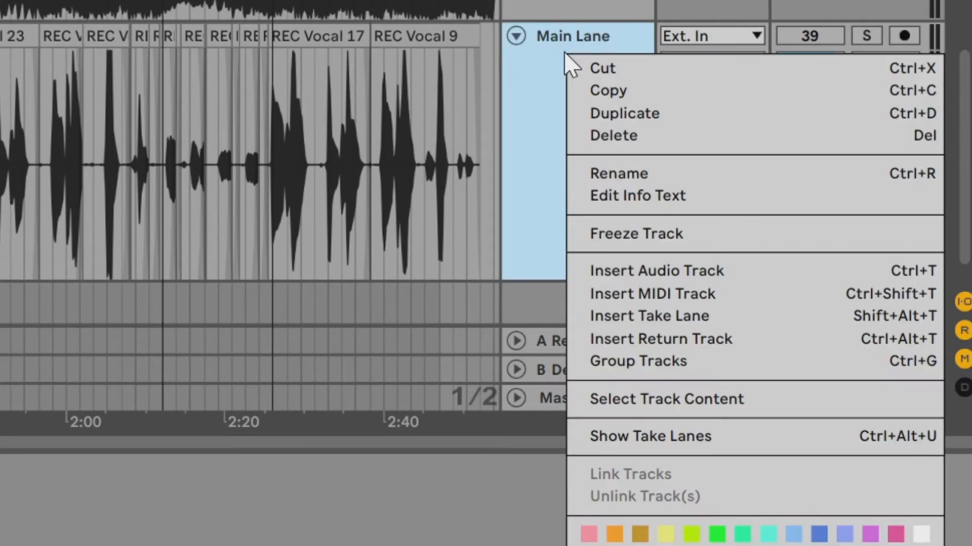
click(652, 437)
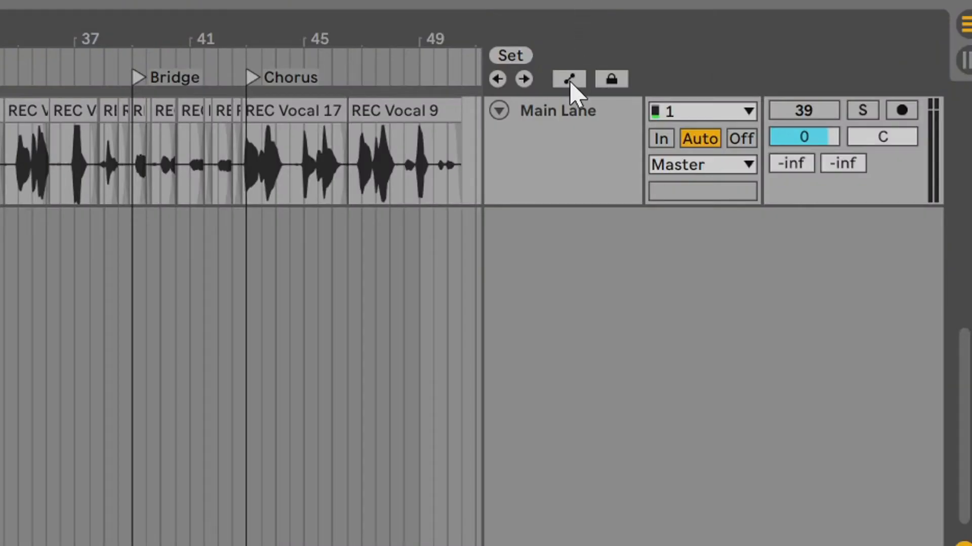
Show automation, check the Main Lane track's options for the take lanes command, and hide automation again.
click(571, 80)
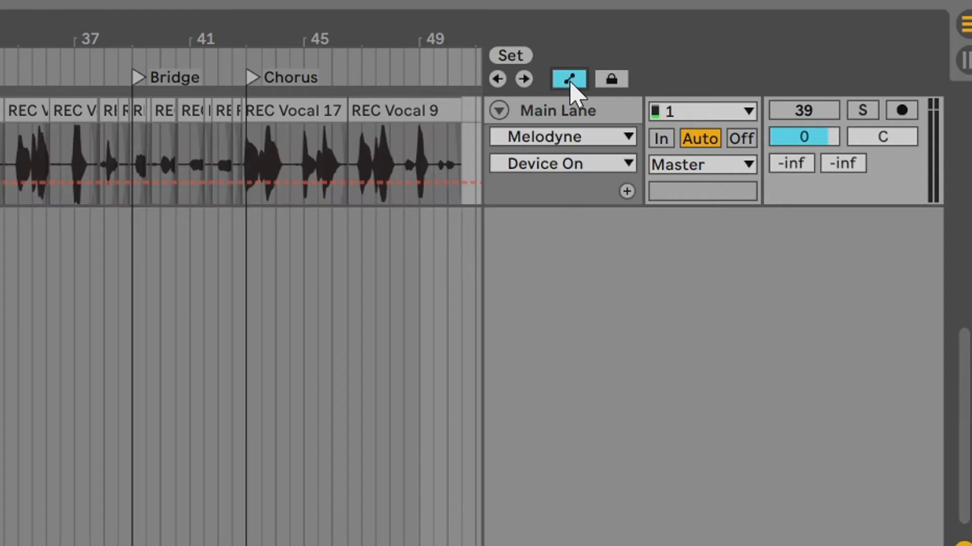
right_click(548, 114)
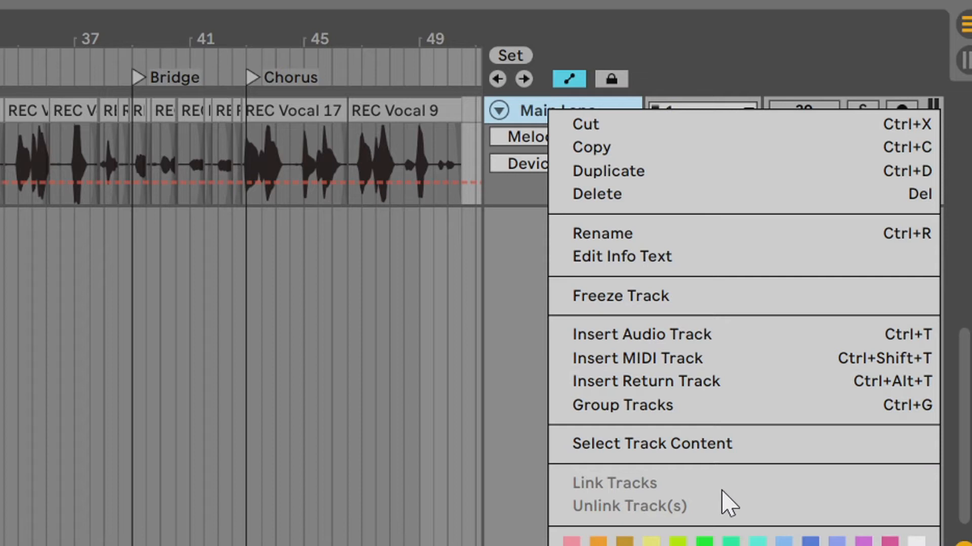
click(569, 75)
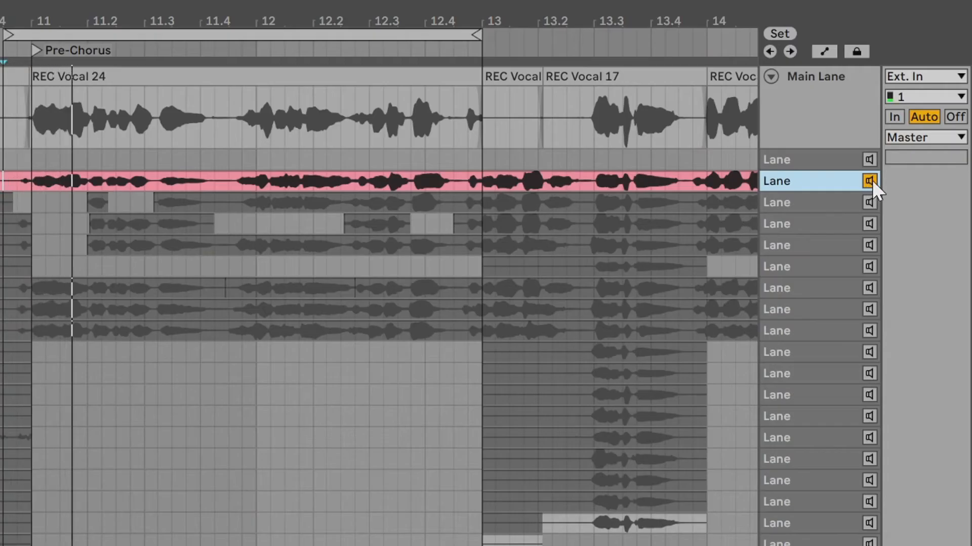
Audition the sixth vocal take and comp pre-chorus phrases from REC Vocal 4, REC Vocal 3 and REC Vocal 7 into the main lane.
click(869, 290)
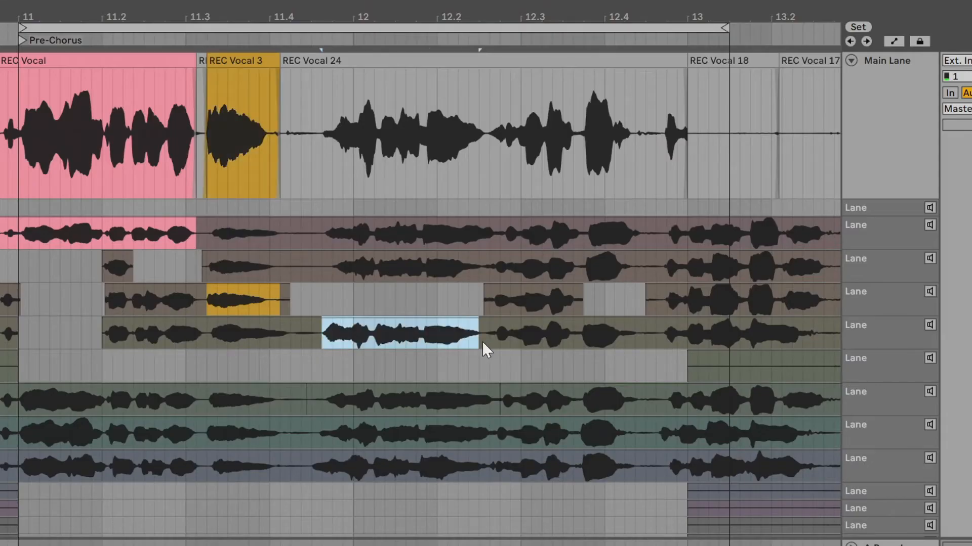
key(Return)
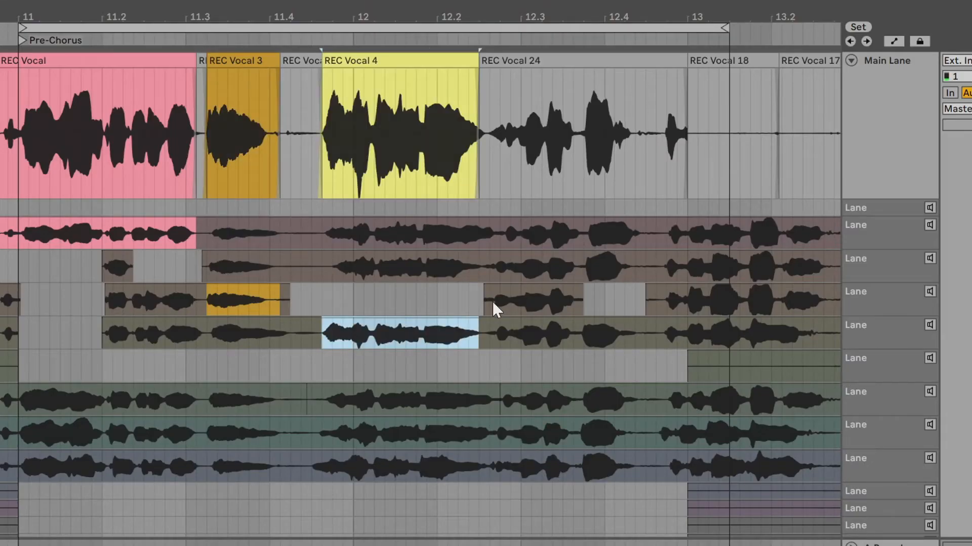
key(Return)
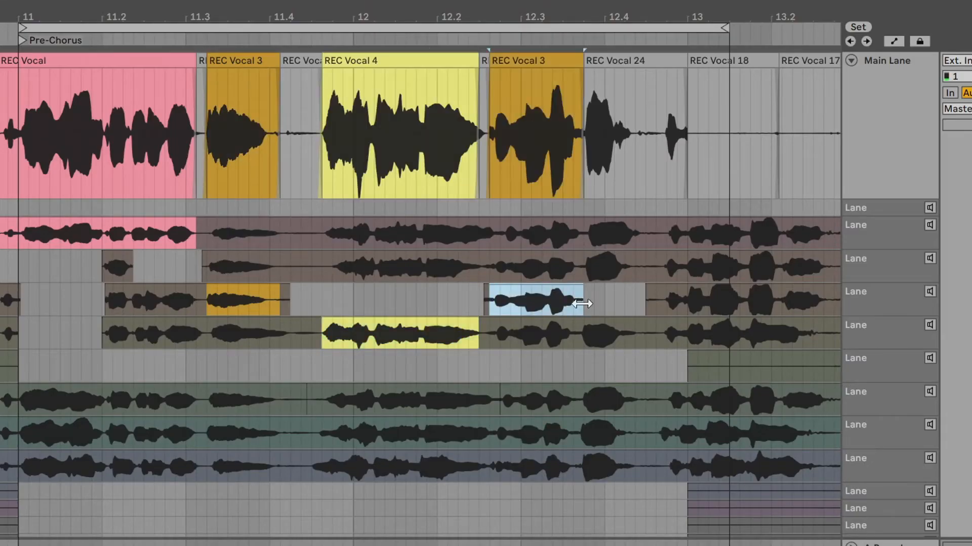
click(583, 434)
key(Return)
In Draw Mode, paint REC Vocal 4 after 11.2, REC Vocal 6 from 11.3 to 11.4 and REC Vocal after 12.2 into the comp.
key(b)
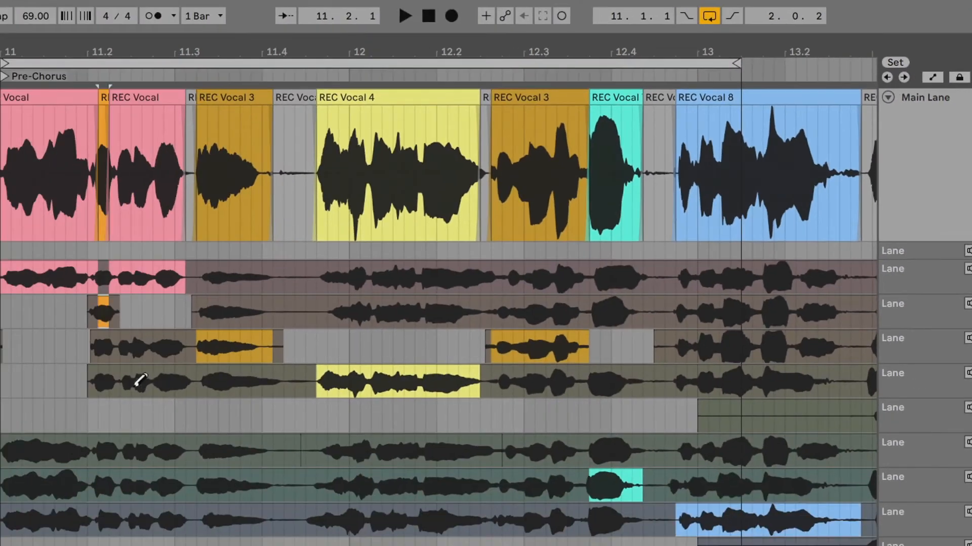
drag(142, 379, 204, 386)
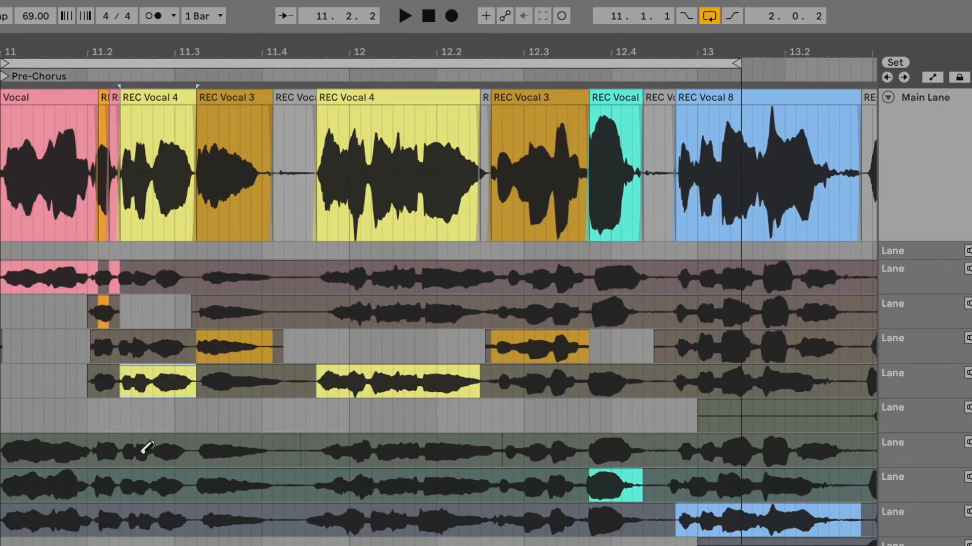
drag(200, 451, 278, 450)
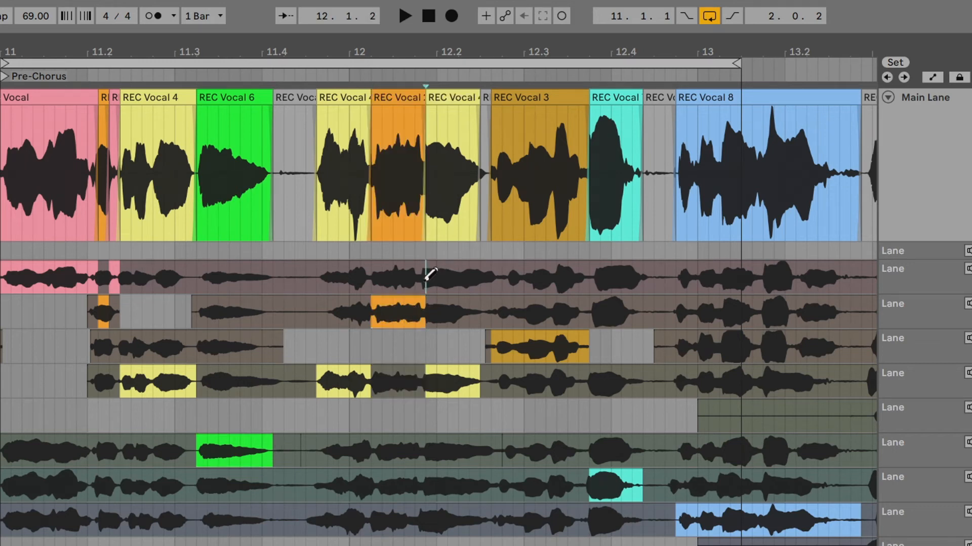
drag(512, 273, 509, 275)
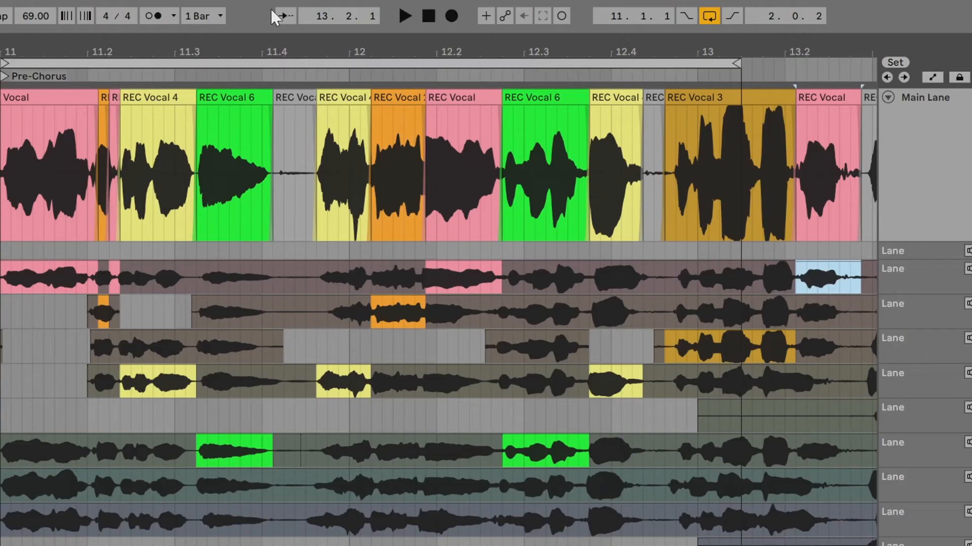
Select the phrase from 11.3 to 11.4 and swap it through the alternative takes, ending on REC Vocal.
drag(193, 281, 275, 280)
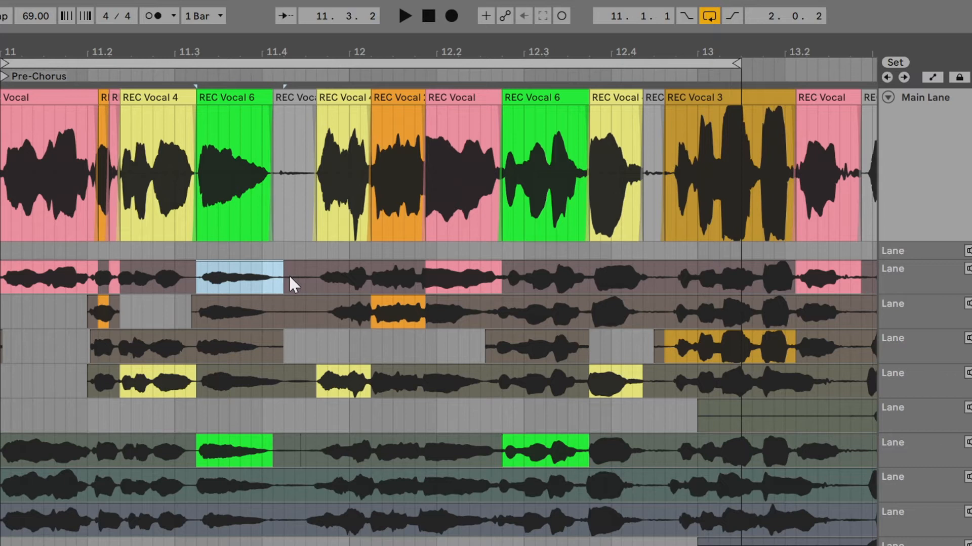
key(Down)
key(Down)
key(Down)
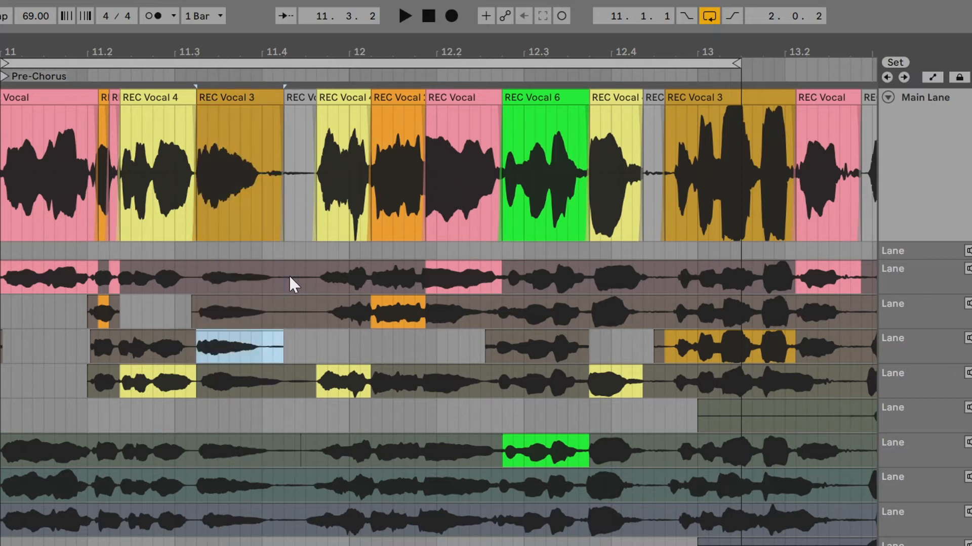
key(Down)
key(Down)
key(Down)
key(Up)
key(Up)
key(Up)
key(Up)
key(Up)
key(Up)
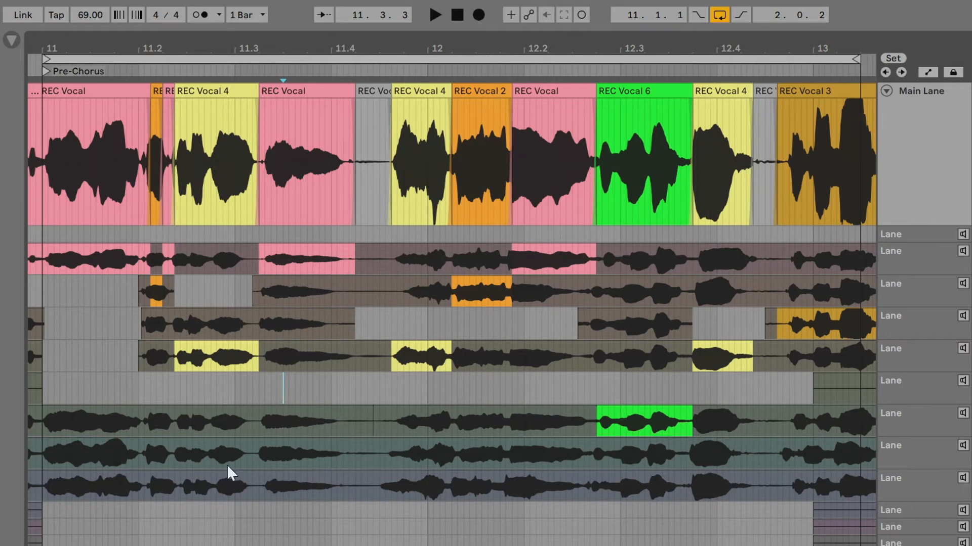
Extend the REC Vocal 2 segment at 11.2 in both directions over the whole word, and start REC Vocal 4 directly after it.
drag(140, 170, 180, 171)
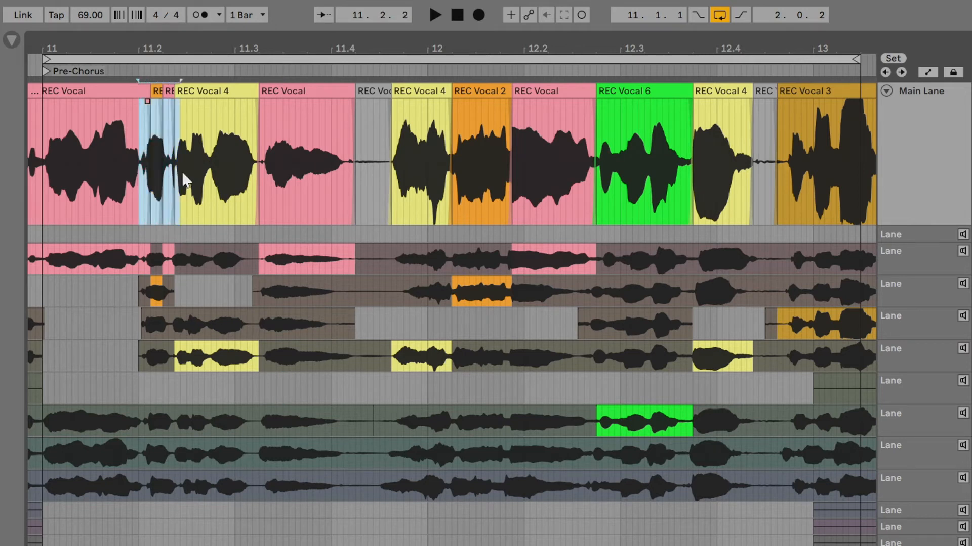
key(z)
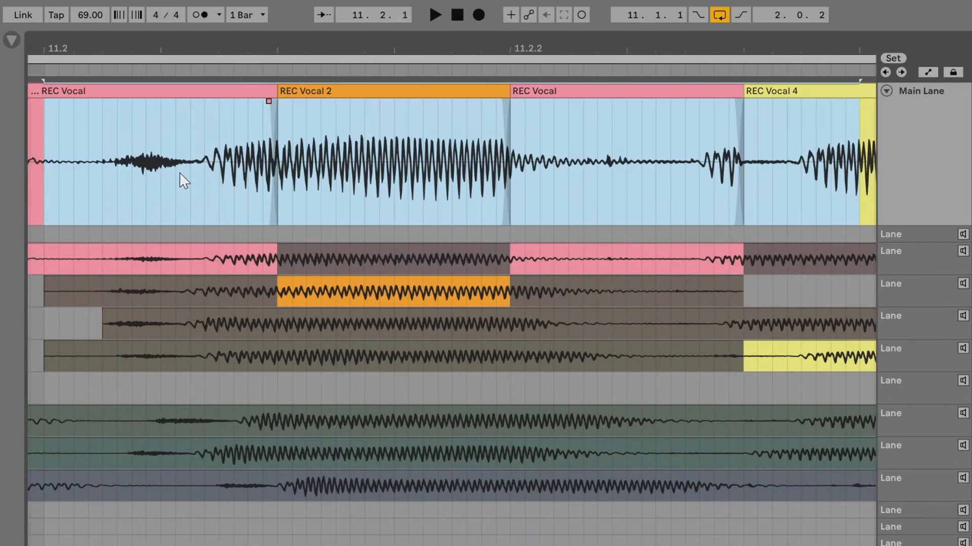
click(234, 188)
drag(286, 91, 89, 104)
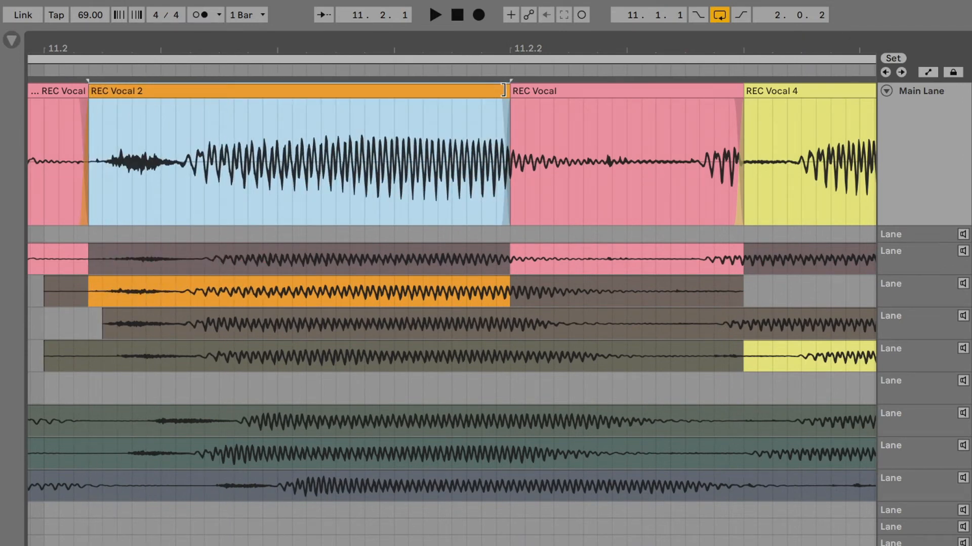
drag(503, 90, 642, 92)
drag(755, 84, 691, 99)
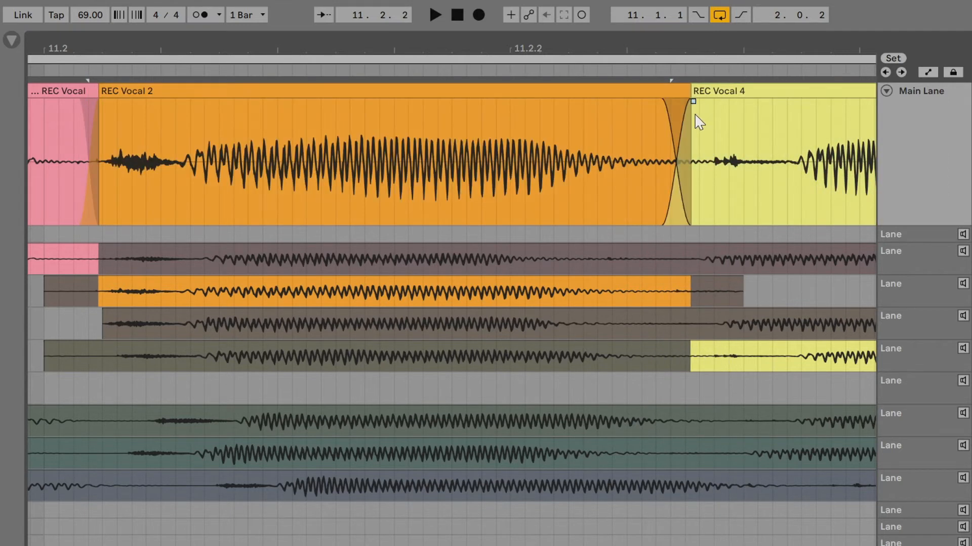
key(x)
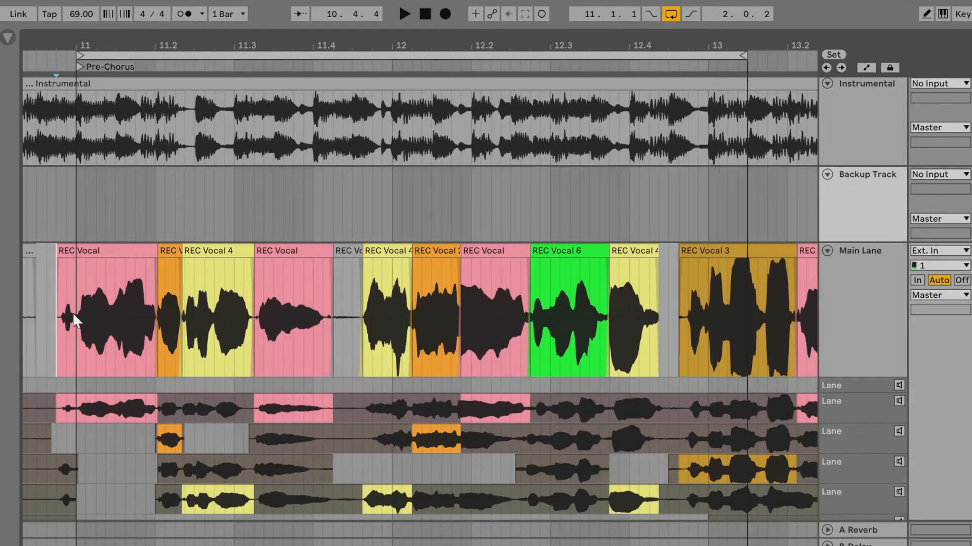
Copy the comped pre-chorus clips from just before bar 11 to after 12.4 onto the Backup Track.
drag(71, 312, 671, 304)
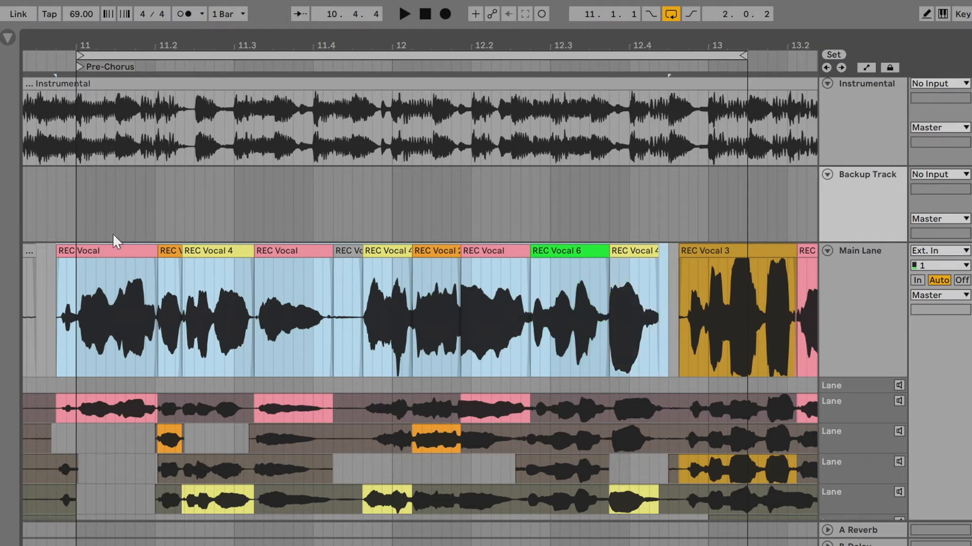
drag(90, 255, 92, 221)
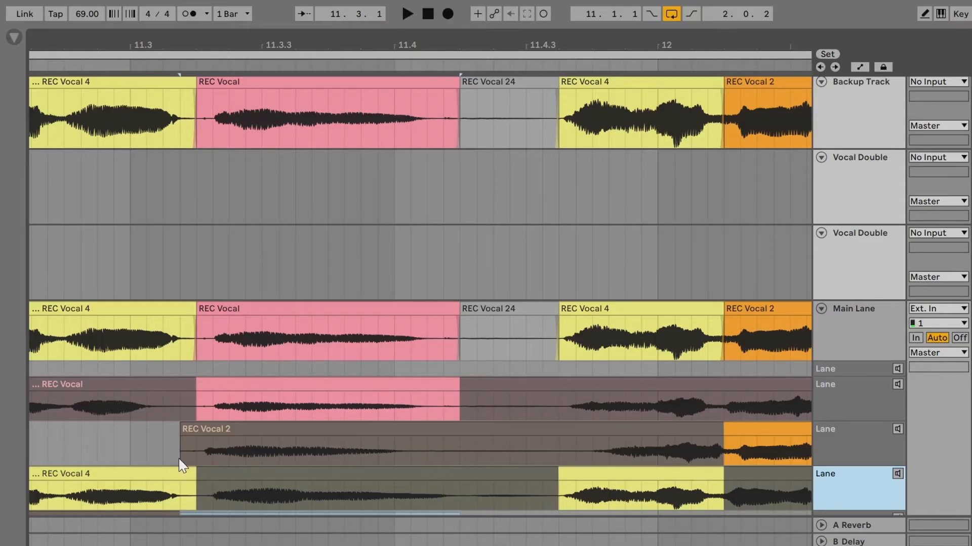
Copy the phrase from 11.3 to 11.4 out of REC Vocal 2 and REC Vocal 4 onto separate Vocal Double tracks.
drag(180, 460, 453, 460)
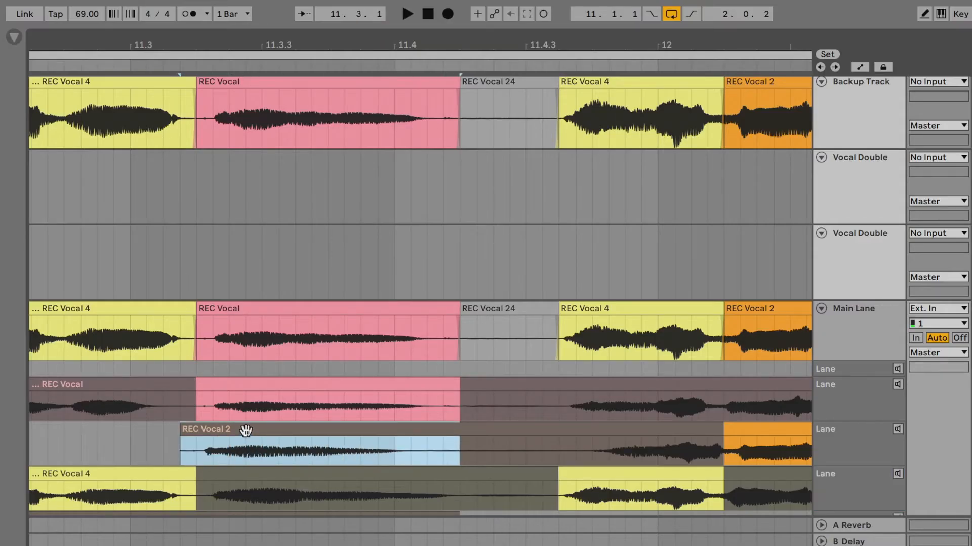
drag(246, 430, 250, 217)
drag(200, 499, 460, 496)
drag(314, 471, 234, 262)
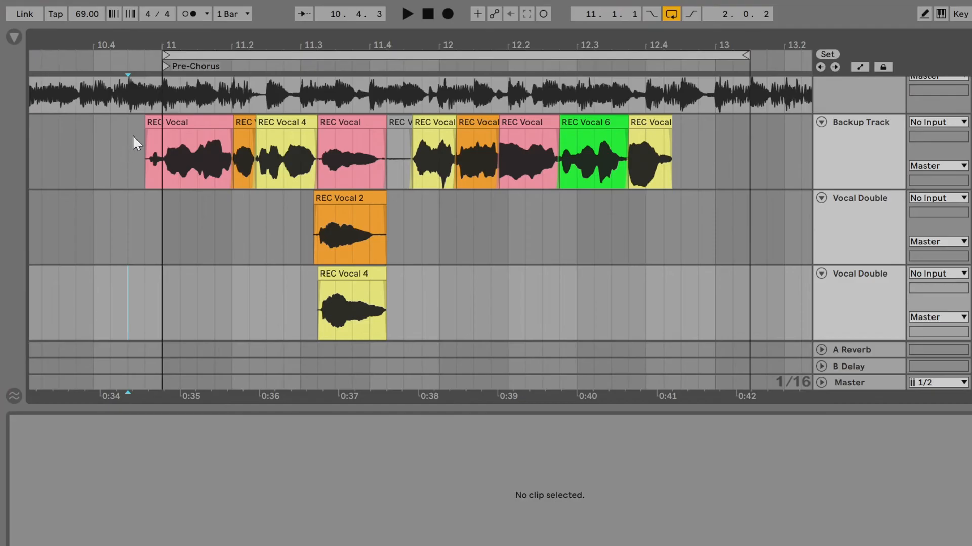
Turn off warping for all clips on the Backup Track and both Vocal Double tracks.
drag(134, 137, 684, 280)
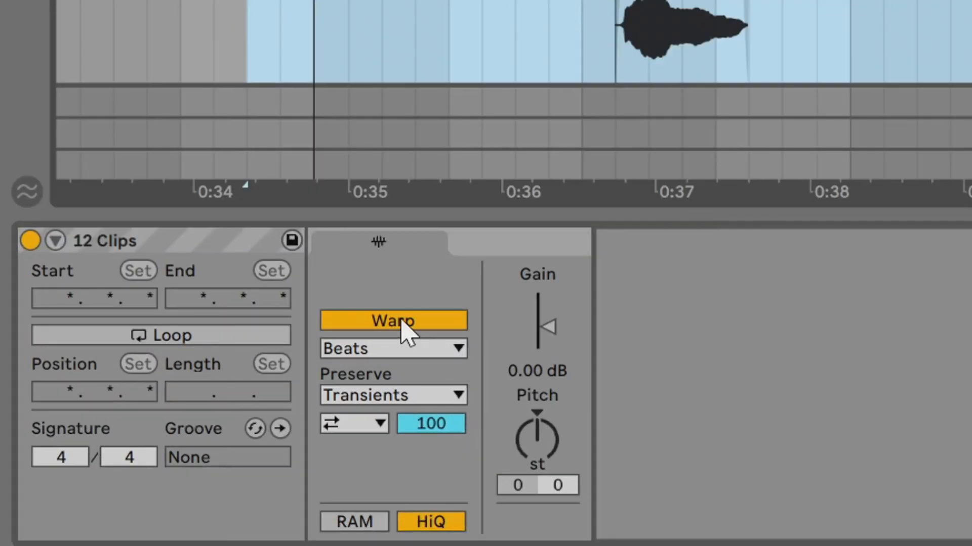
click(400, 322)
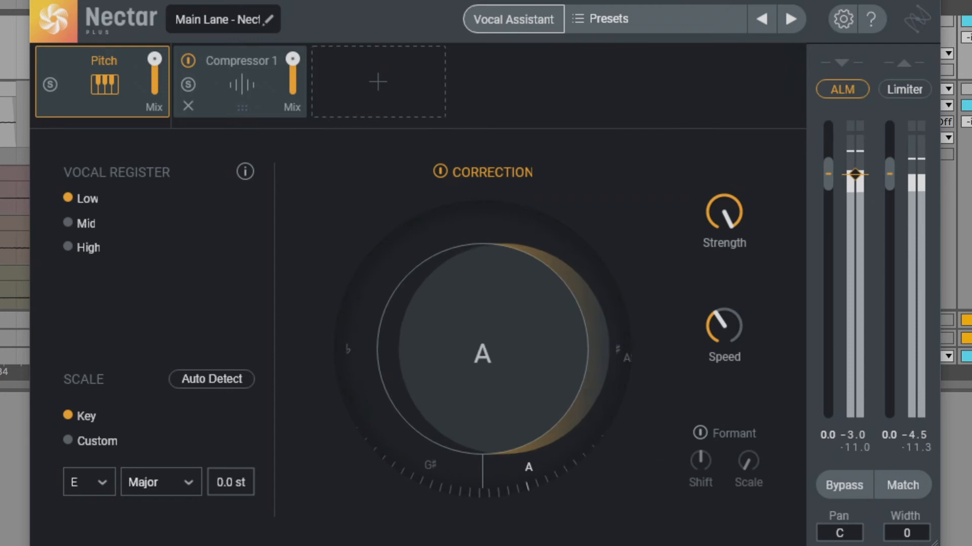
View the Compressor 1 module in Nectar 3, and delete the Nectar 3 plug-in from the vocal's device chain.
click(237, 52)
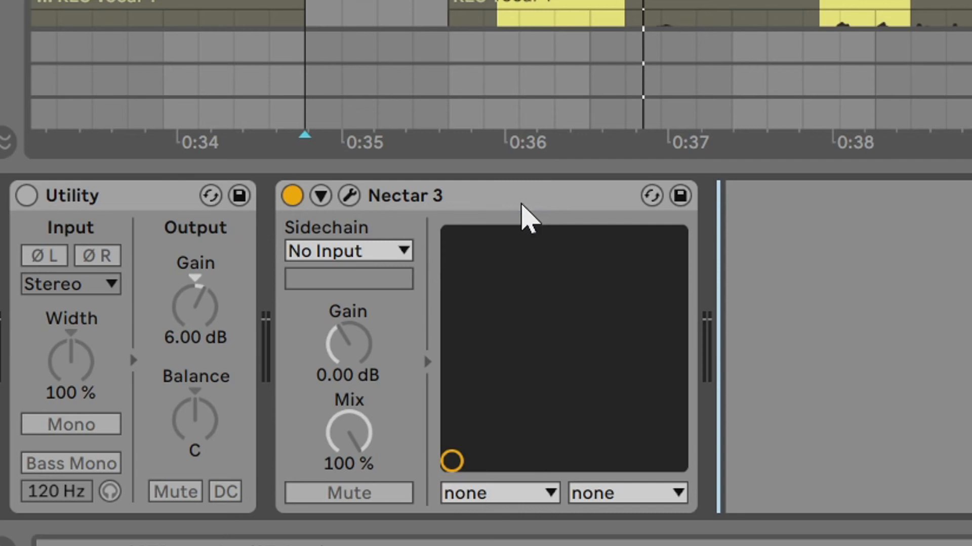
click(522, 204)
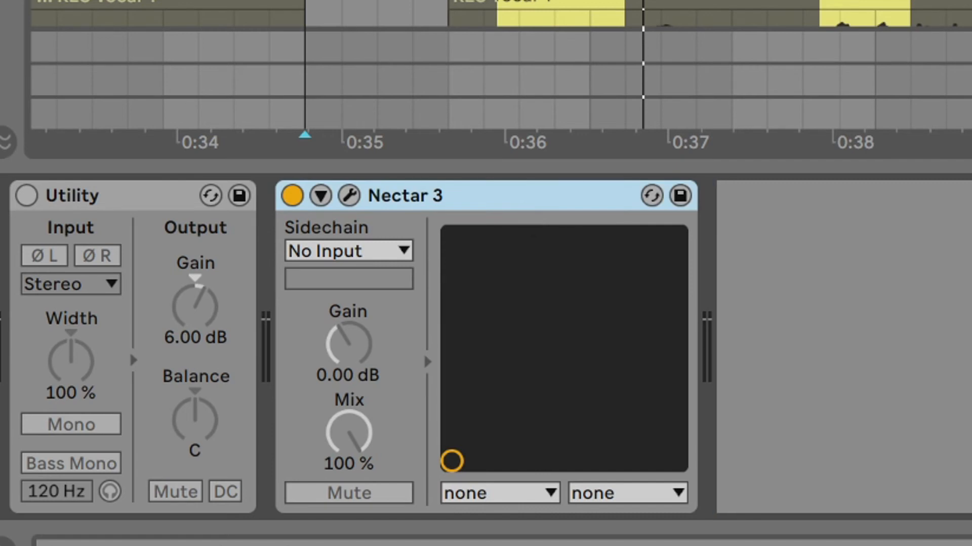
key(Delete)
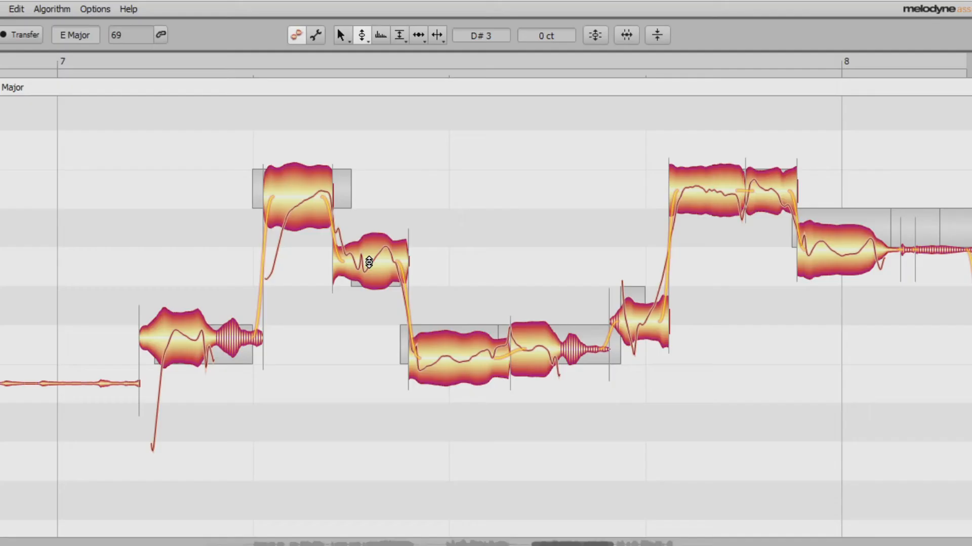
In Melodyne, select the phrase's notes between bars 7 and 8 and snap them to their pitch centres.
drag(205, 158, 800, 451)
double_click(475, 363)
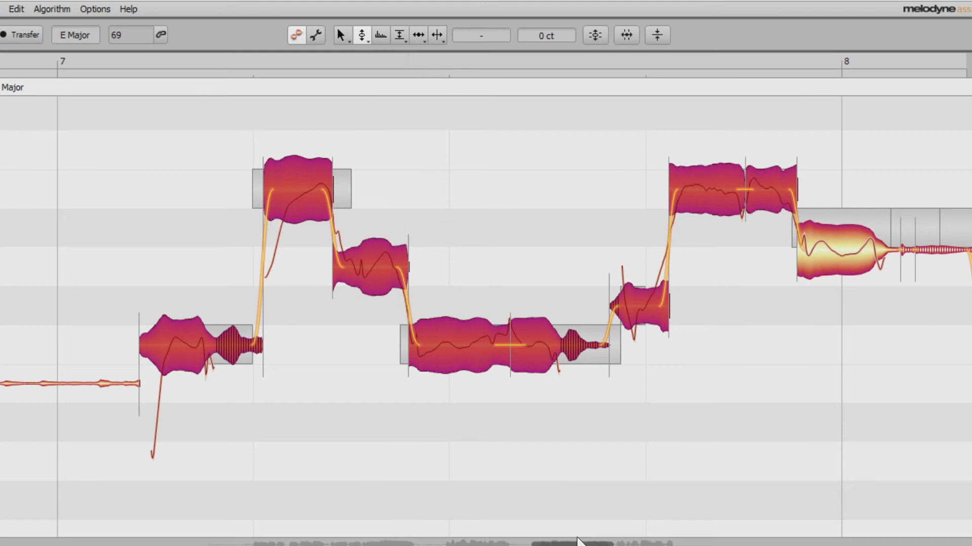
drag(580, 535, 590, 535)
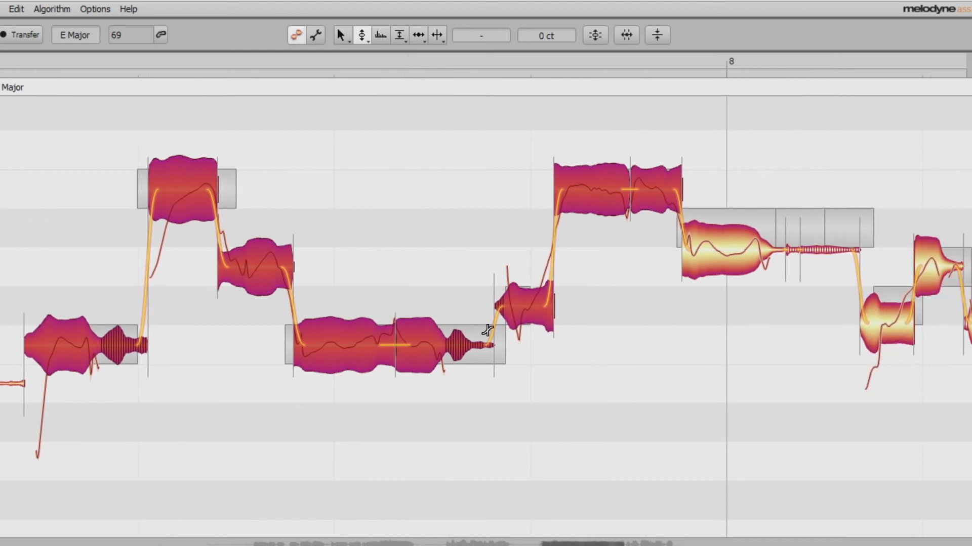
Reduce the pitch drift and pitch modulation of the first high note after bar 7.
click(363, 73)
click(258, 153)
drag(192, 195, 187, 230)
click(367, 44)
click(363, 55)
click(291, 164)
drag(191, 178, 192, 199)
click(373, 204)
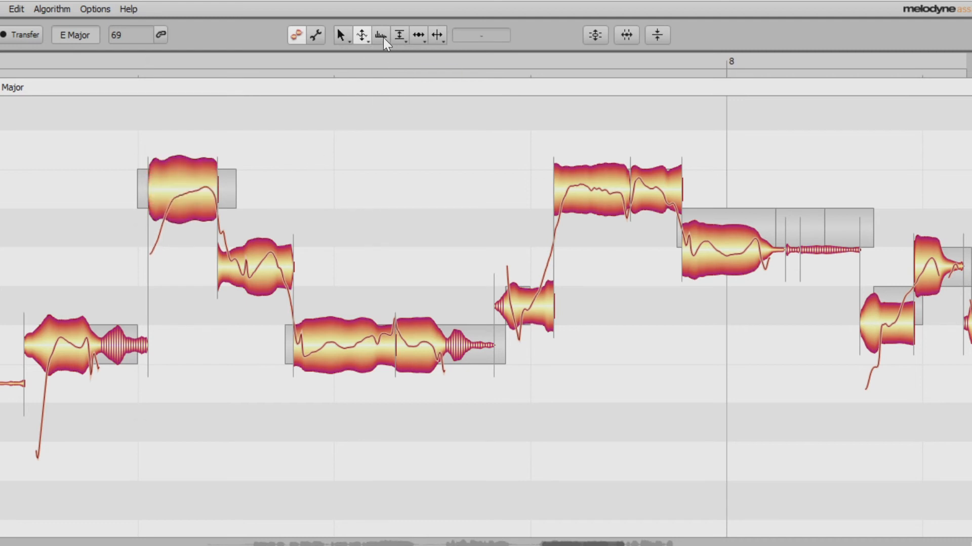